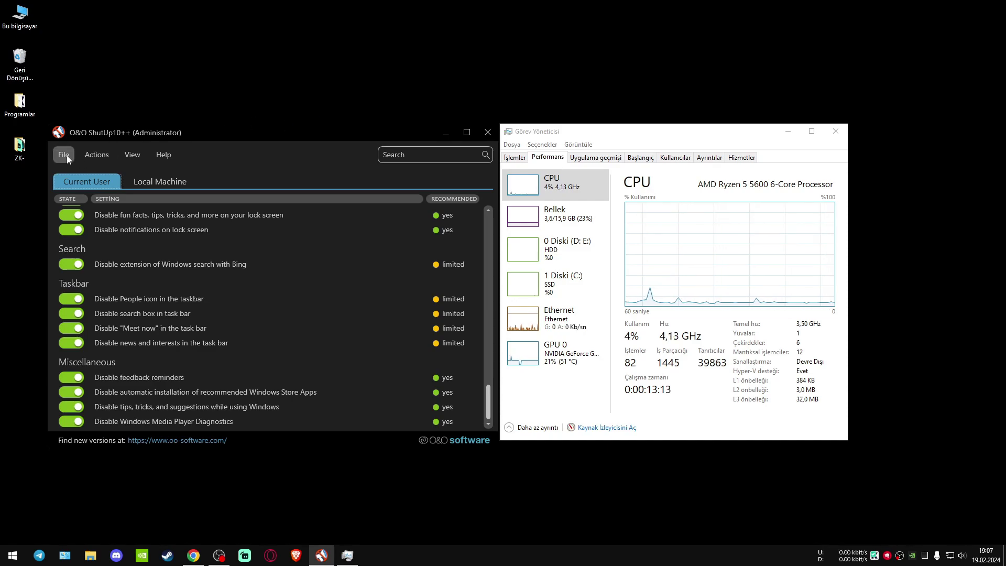
# Step: Examine the current user's App Privacy settings and the available bulk actions for applying, undoing or backing up settings
pyautogui.moveTo(490, 395); pyautogui.dragTo(487, 261)
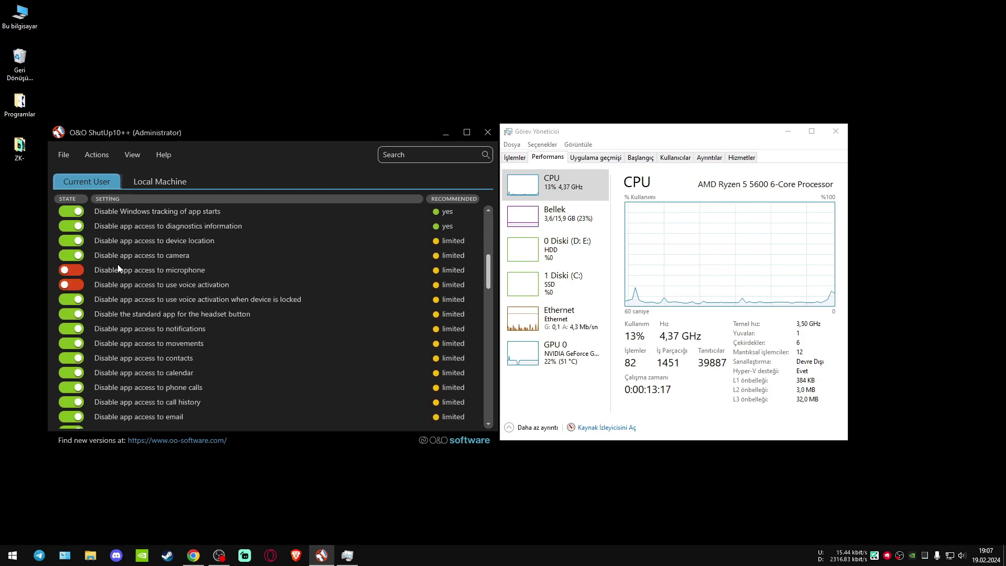
pyautogui.click(68, 270)
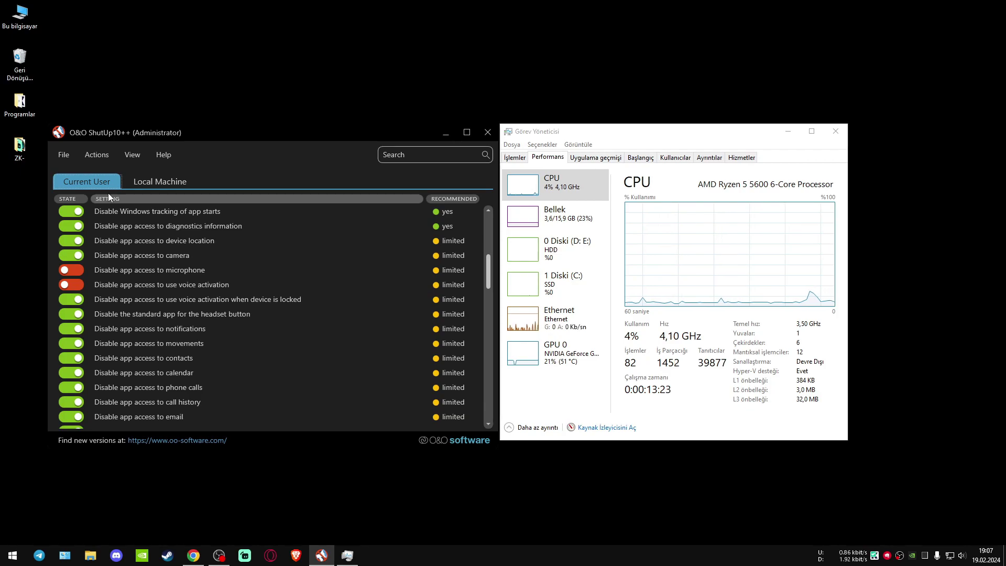
pyautogui.click(106, 153)
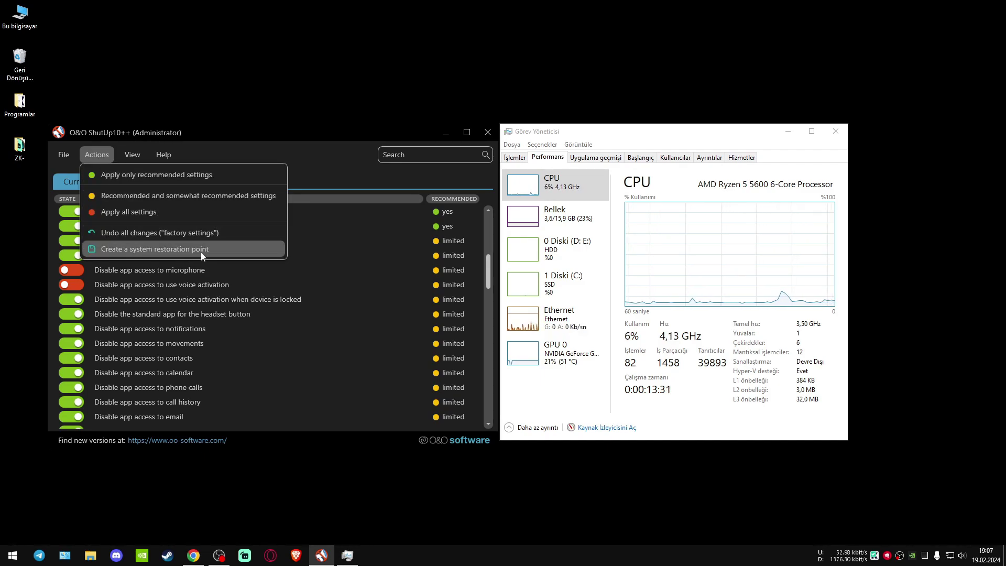
pyautogui.click(191, 131)
pyautogui.click(92, 156)
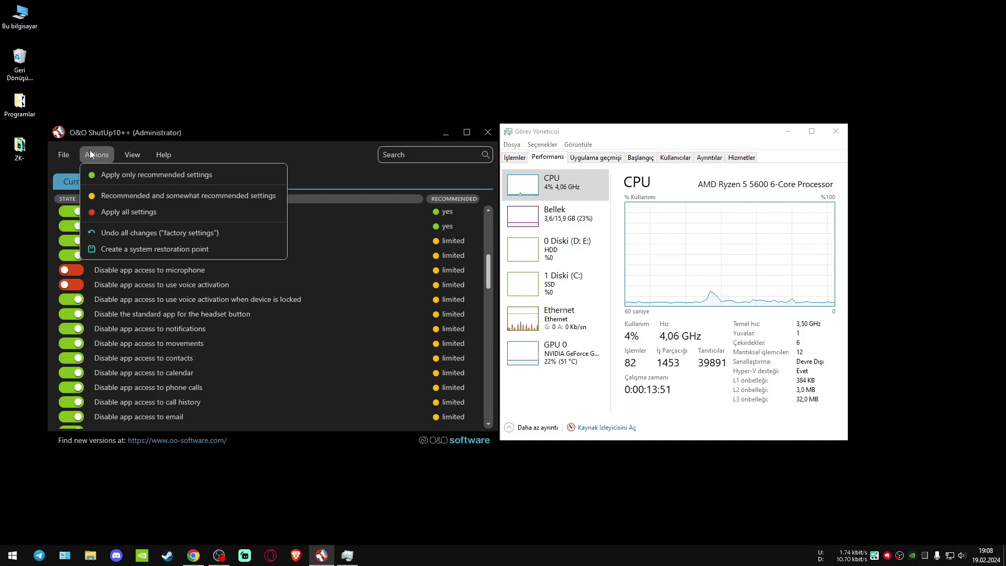
pyautogui.click(230, 134)
pyautogui.moveTo(490, 272); pyautogui.dragTo(490, 230)
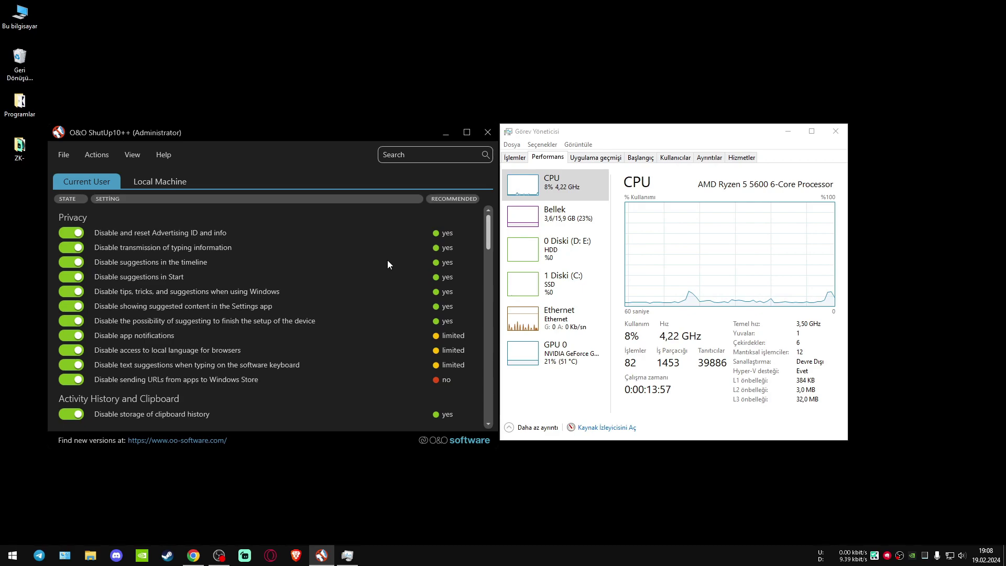
pyautogui.scroll(-5, 387, 260)
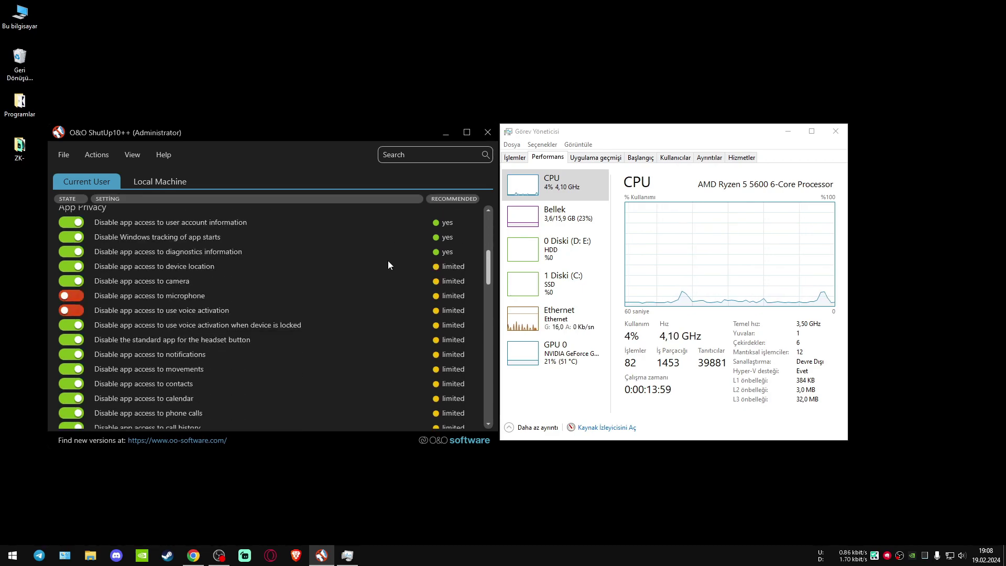
pyautogui.moveTo(491, 269); pyautogui.dragTo(493, 221)
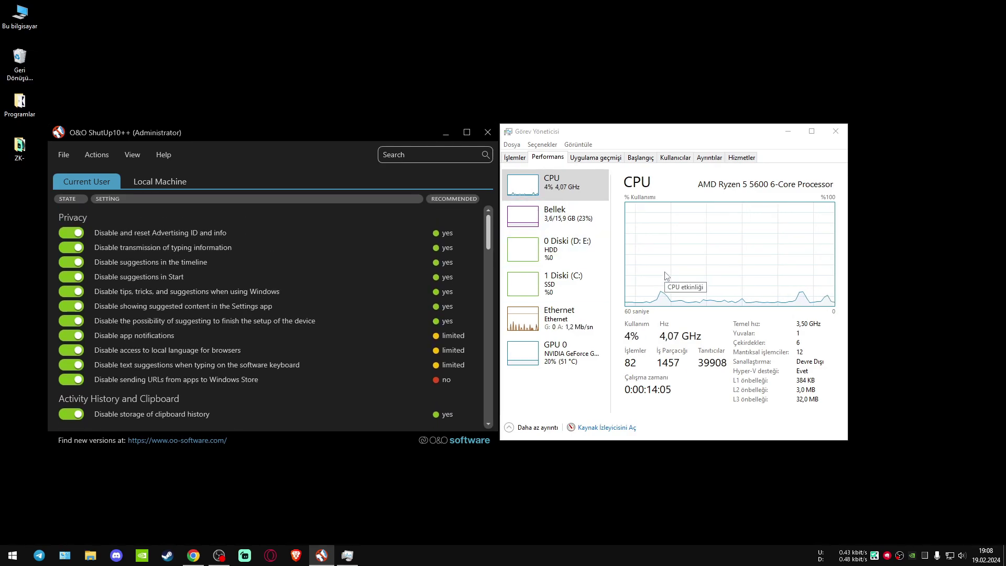
pyautogui.click(619, 317)
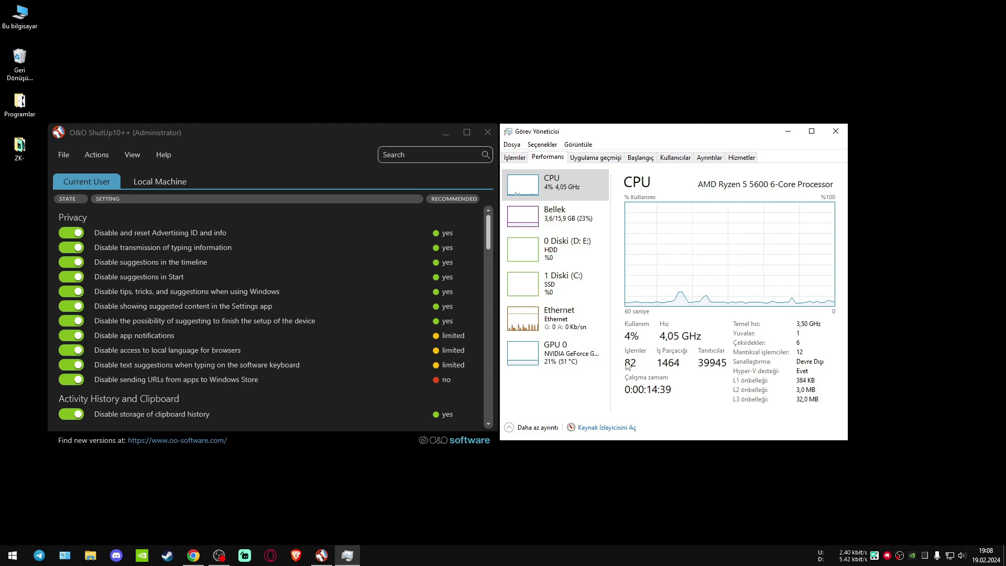
# Step: Maximize the O&O ShutUp10++ window
pyautogui.click(493, 231)
pyautogui.scroll(-2, 492, 231)
pyautogui.scroll(2, 487, 229)
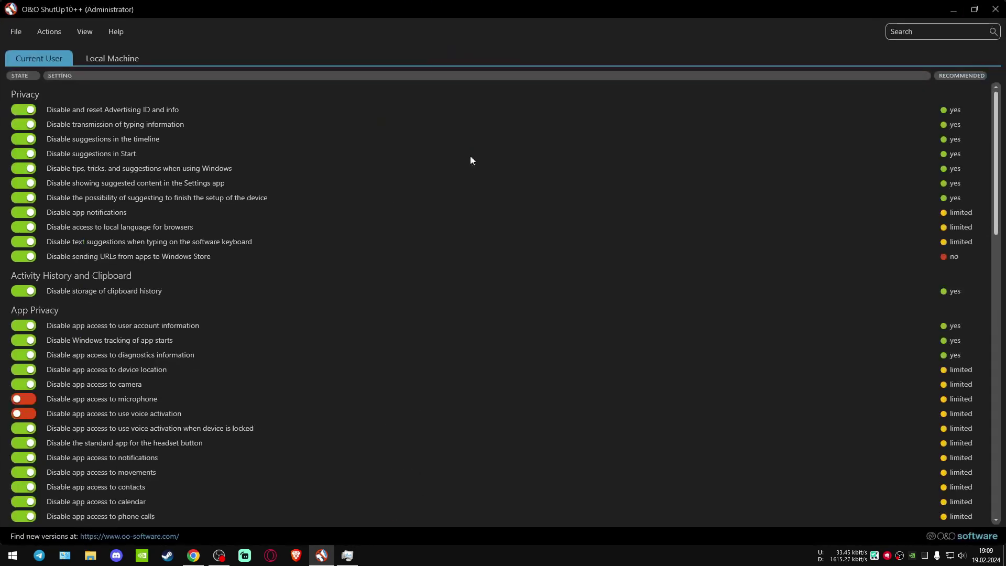
pyautogui.click(467, 132)
# Step: Review the full list of current-user settings from Privacy through Miscellaneous, including the App Privacy microphone and voice activation entries
pyautogui.scroll(-5, 83, 219)
pyautogui.scroll(-12, 78, 197)
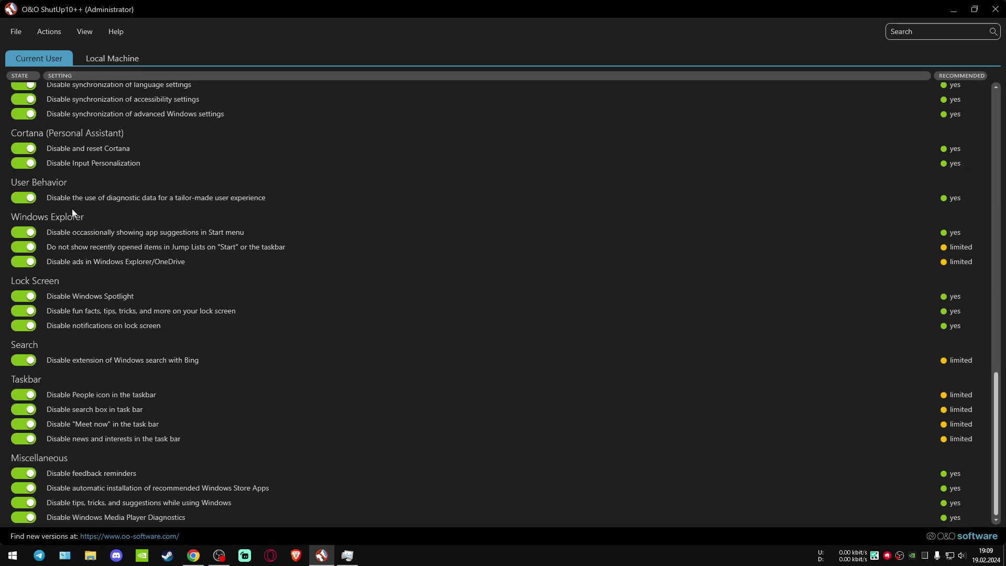
pyautogui.scroll(3, 71, 208)
pyautogui.scroll(-3, 74, 209)
pyautogui.scroll(12, 375, 248)
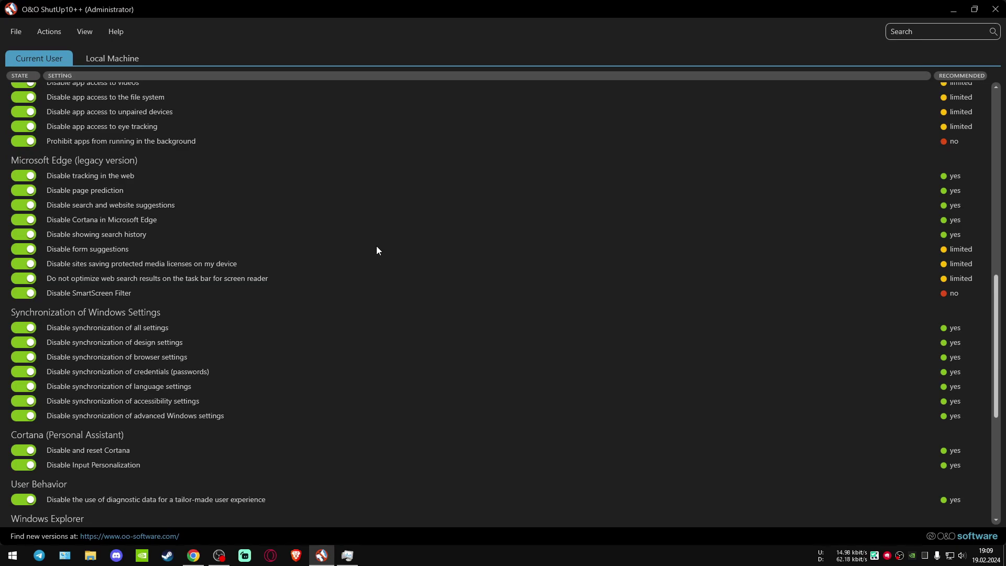
pyautogui.scroll(3, 377, 250)
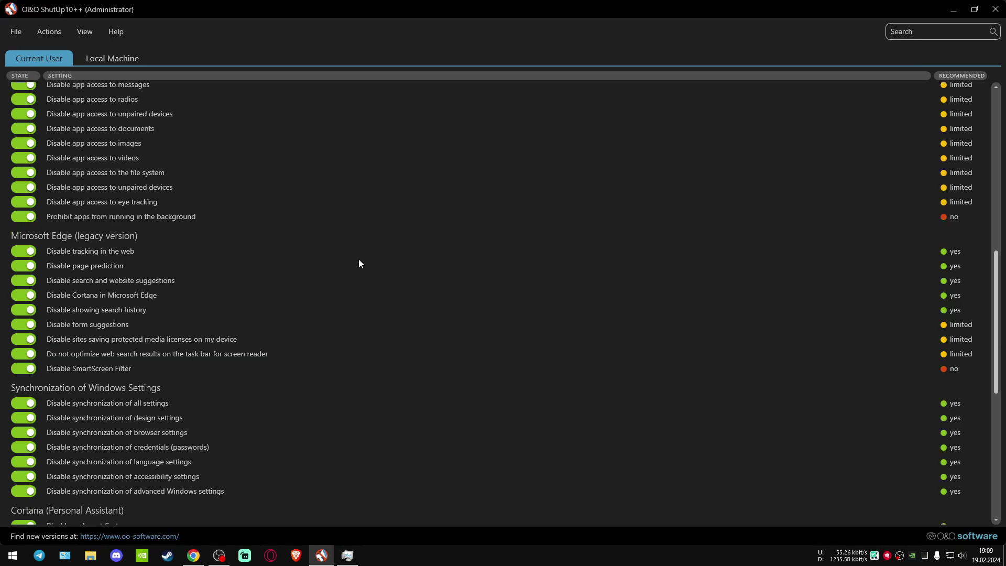
pyautogui.scroll(3, 363, 260)
pyautogui.scroll(4, 364, 262)
pyautogui.scroll(5, 364, 262)
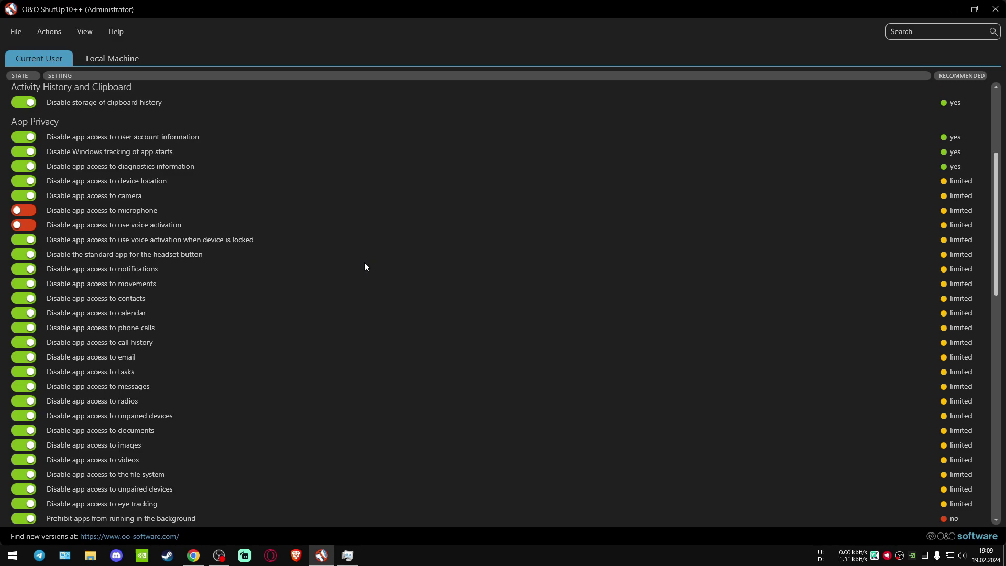
pyautogui.scroll(-5, 364, 264)
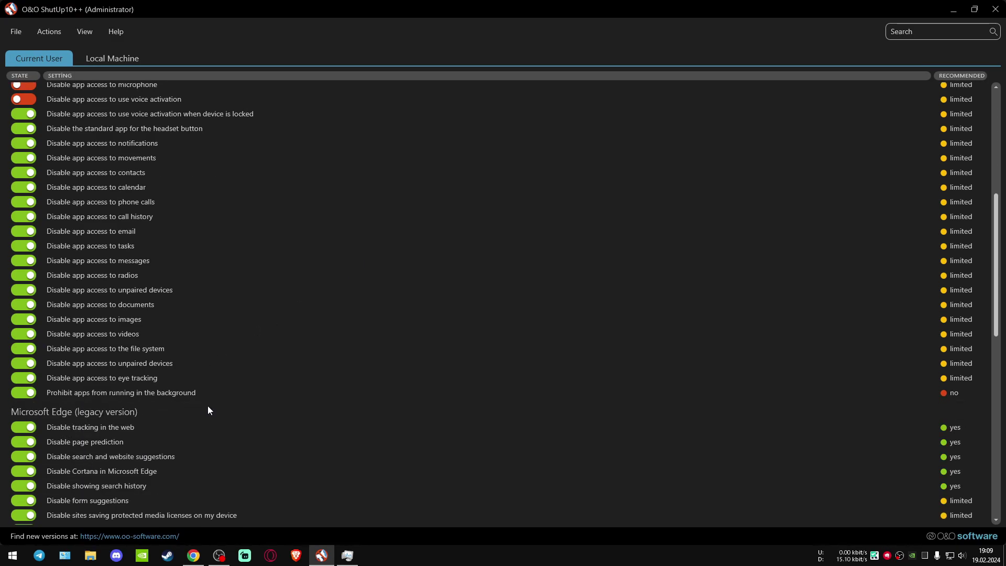
pyautogui.scroll(9, 210, 404)
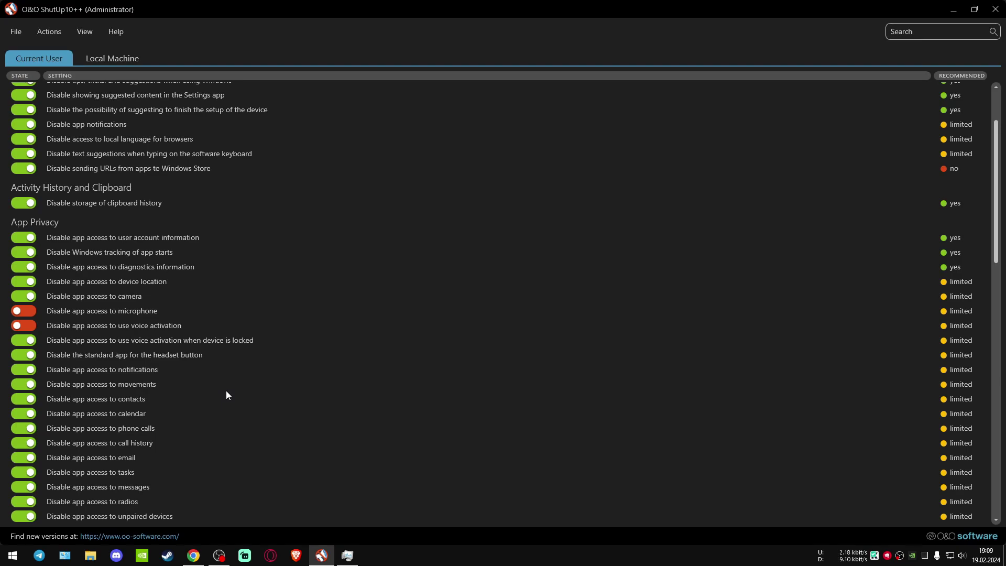
pyautogui.scroll(3, 78, 206)
pyautogui.scroll(1, 39, 162)
pyautogui.scroll(-4, 23, 249)
pyautogui.scroll(-2, 23, 250)
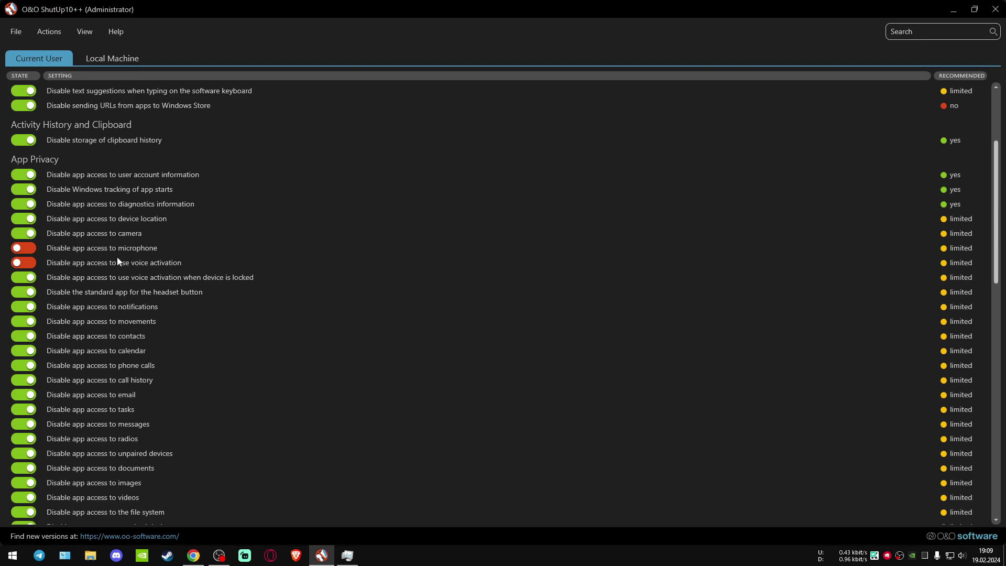
pyautogui.click(27, 232)
pyautogui.click(32, 231)
pyautogui.click(30, 264)
# Step: Review the remaining current-user settings and the Local Machine settings, including Windows Update, Windows Explorer and Miscellaneous
pyautogui.scroll(-10, 135, 244)
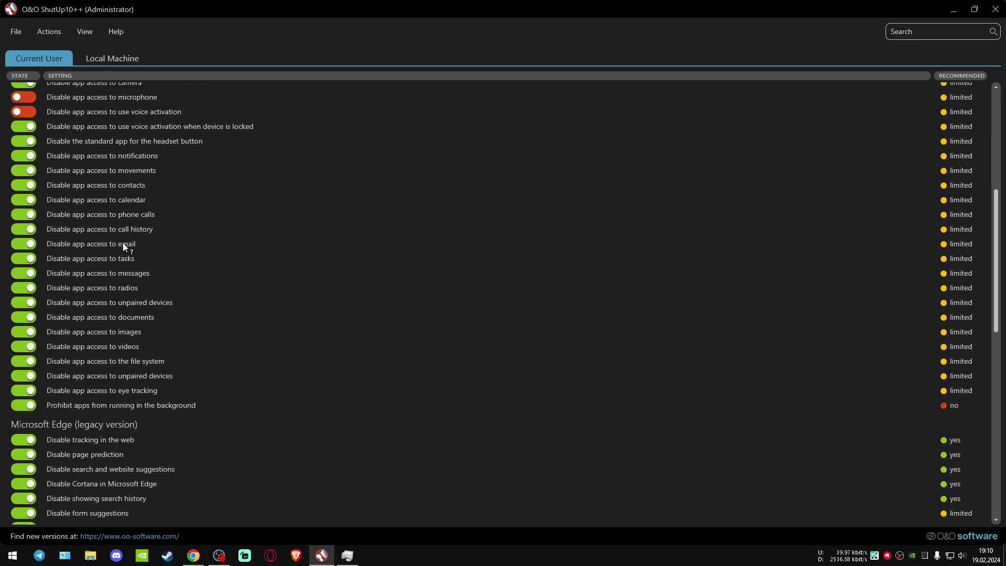
pyautogui.scroll(-2, 135, 252)
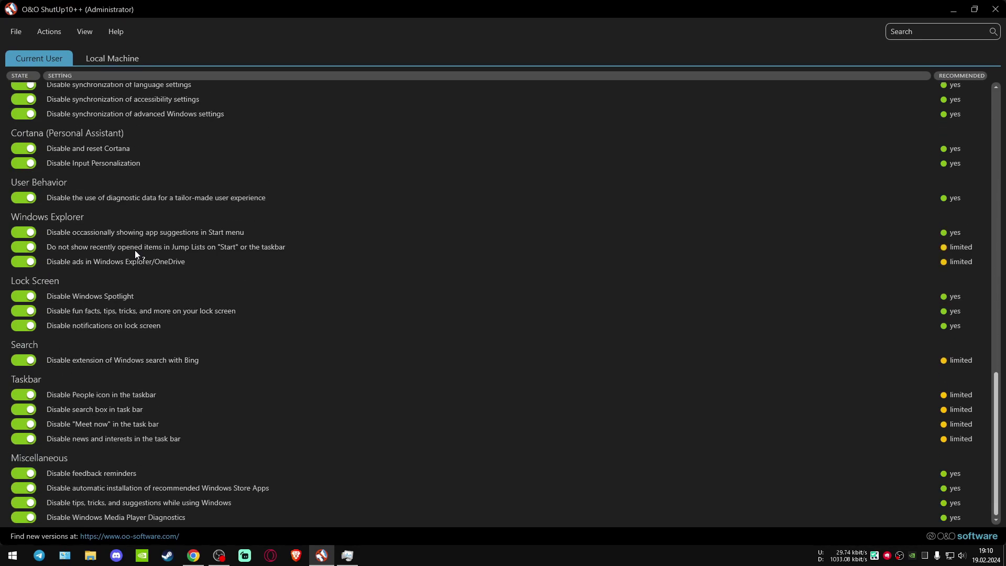
pyautogui.scroll(7, 128, 244)
pyautogui.scroll(8, 123, 195)
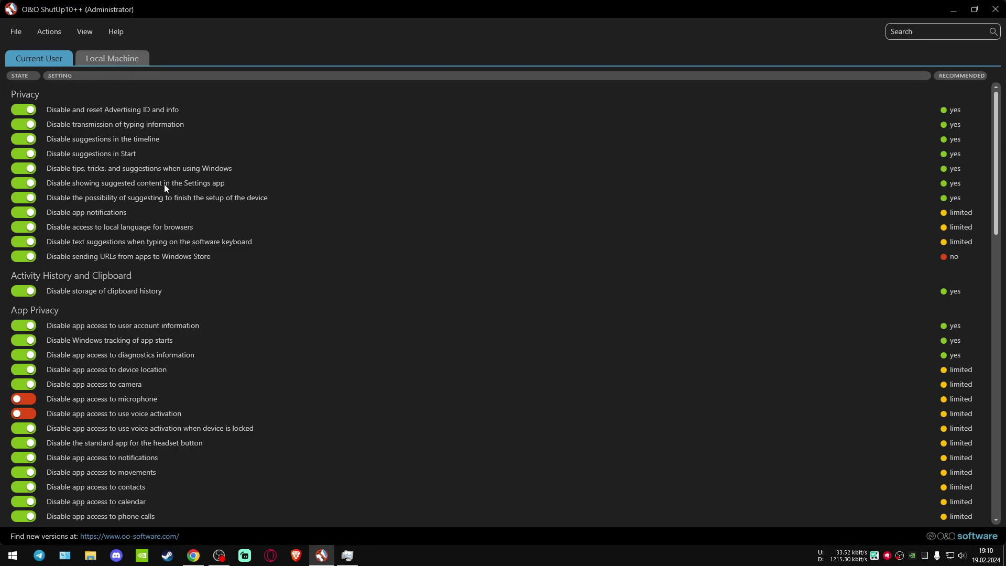
pyautogui.click(122, 58)
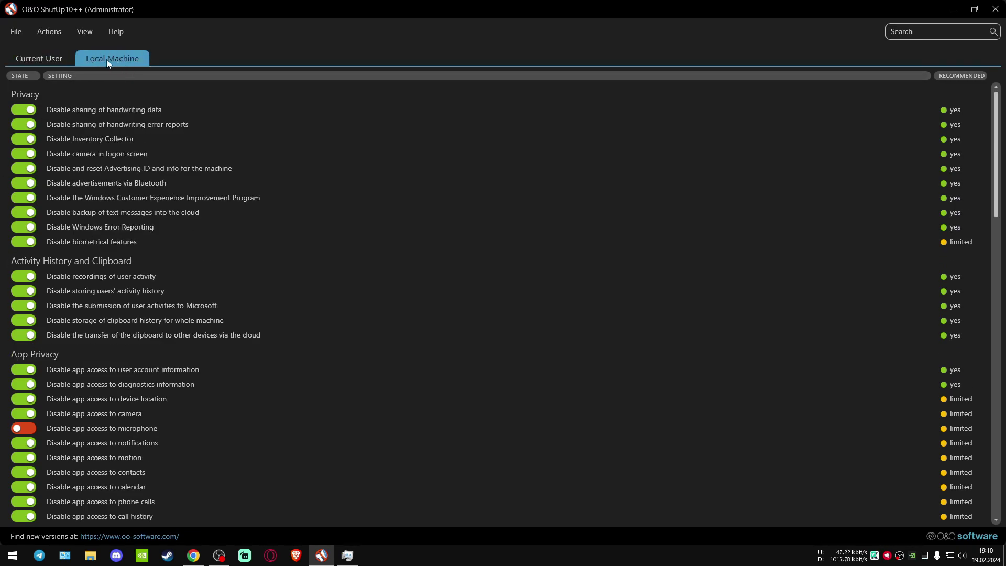
pyautogui.scroll(-3, 77, 132)
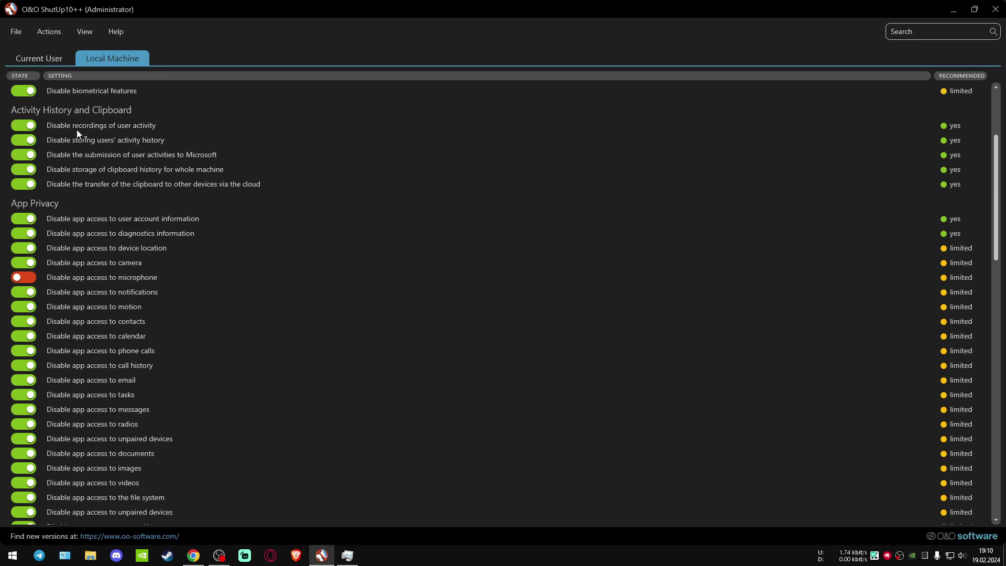
pyautogui.scroll(-5, 63, 198)
pyautogui.scroll(3, 76, 195)
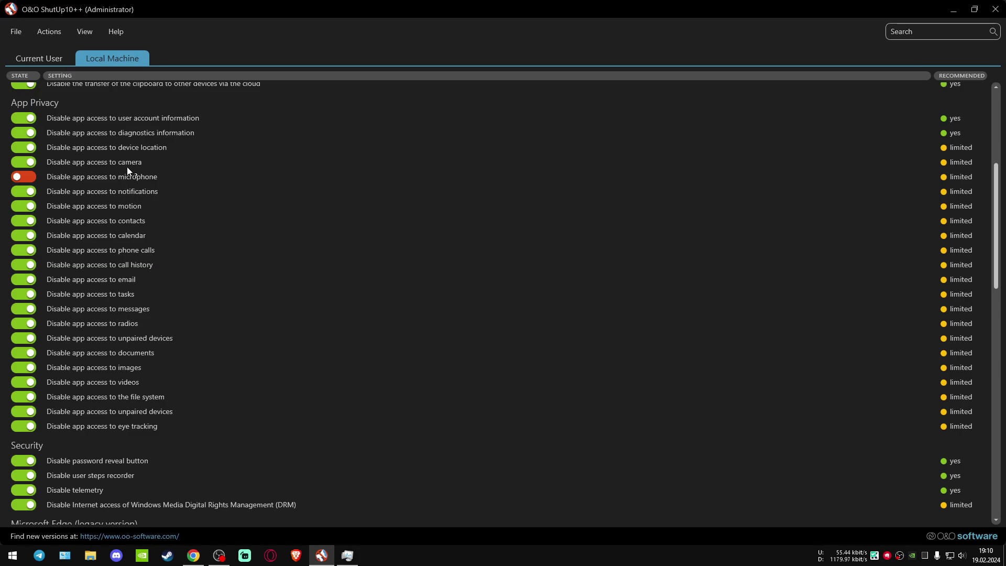
pyautogui.scroll(-10, 127, 166)
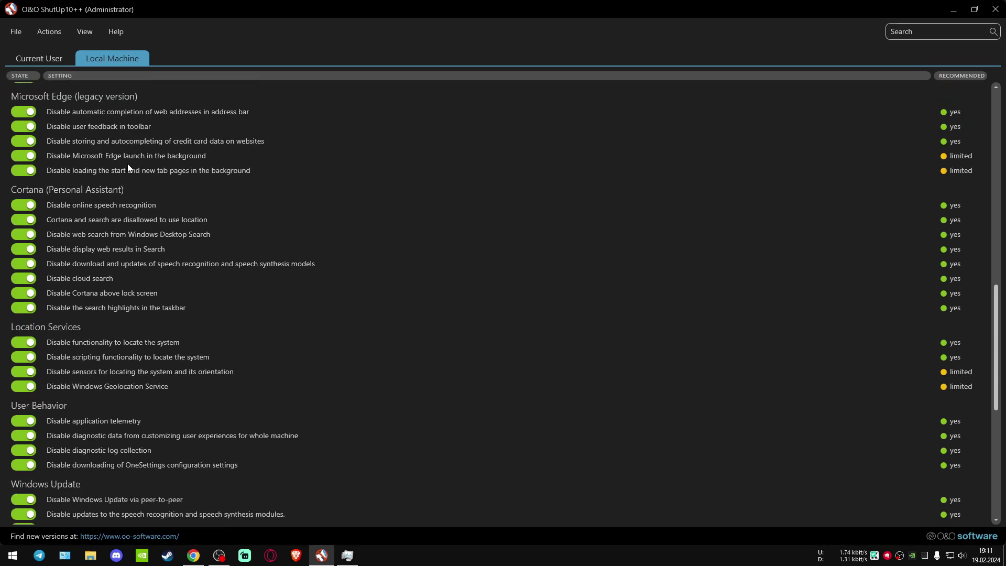
pyautogui.scroll(-3, 127, 167)
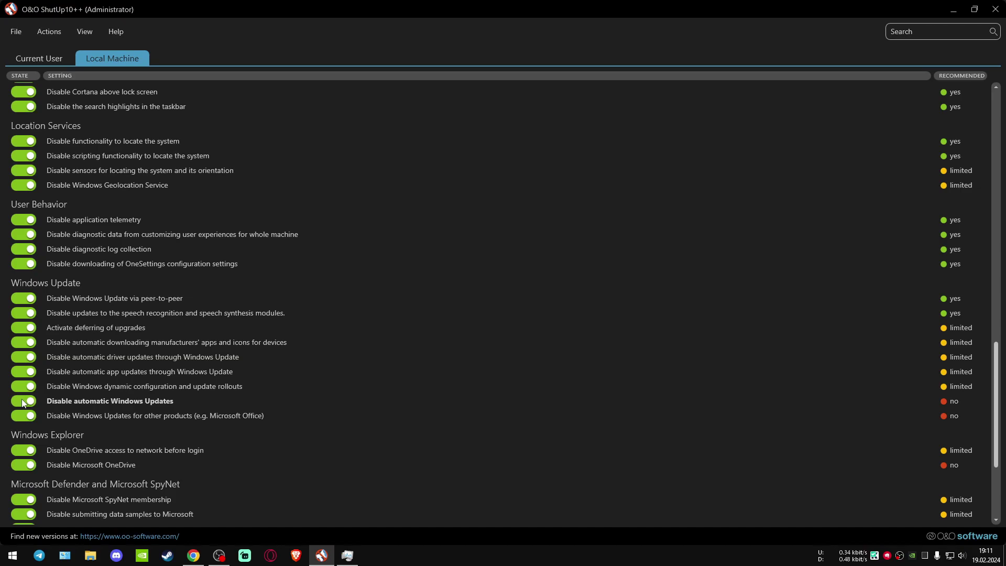
pyautogui.scroll(-4, 22, 400)
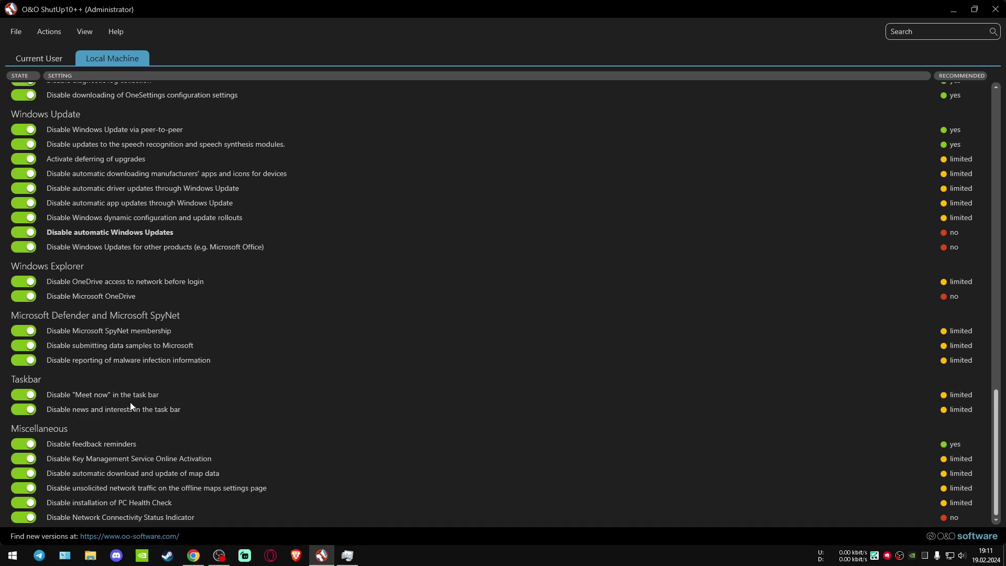
pyautogui.moveTo(995, 428); pyautogui.dragTo(980, 130)
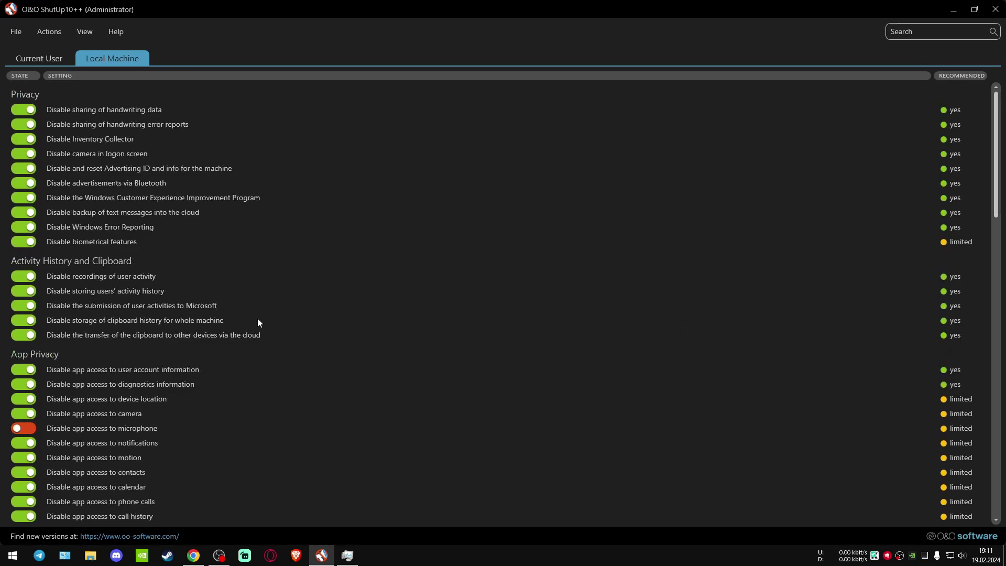
# Step: Return to the current-user settings and apply only the recommended settings
pyautogui.click(27, 56)
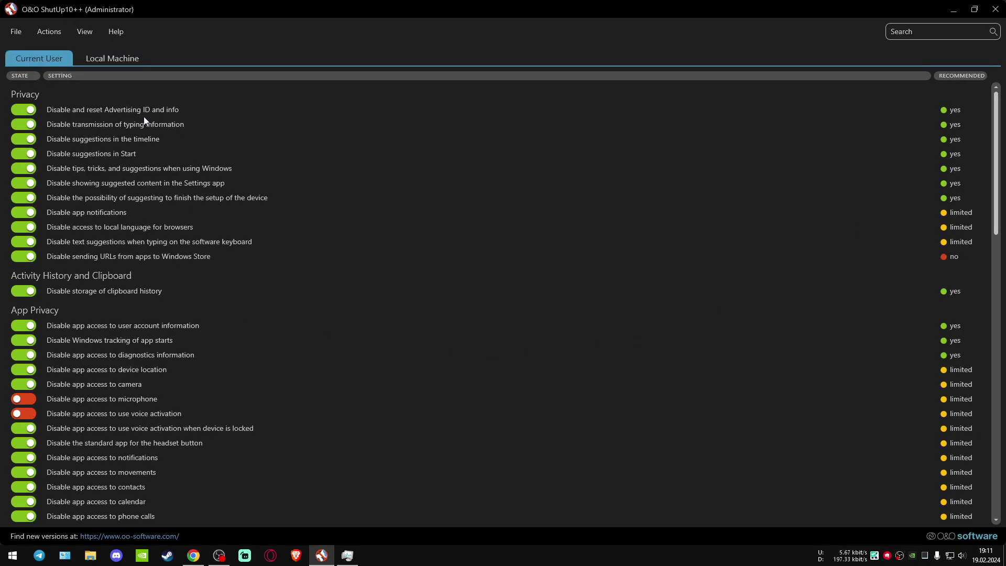
pyautogui.click(57, 29)
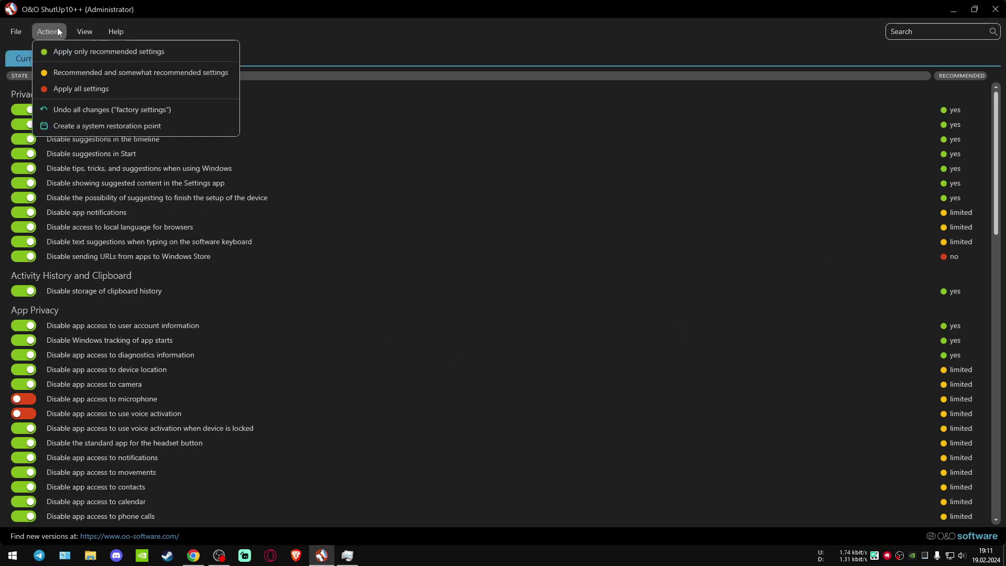
pyautogui.click(197, 52)
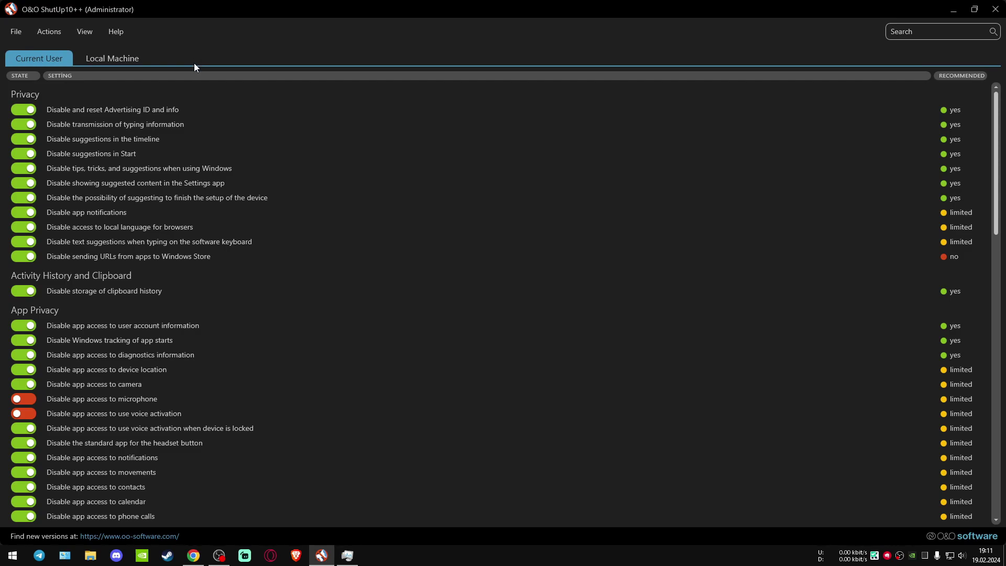
# Step: Check the toggle states across both the Current User and Local Machine settings lists
pyautogui.scroll(-20, 285, 163)
pyautogui.scroll(-3, 287, 168)
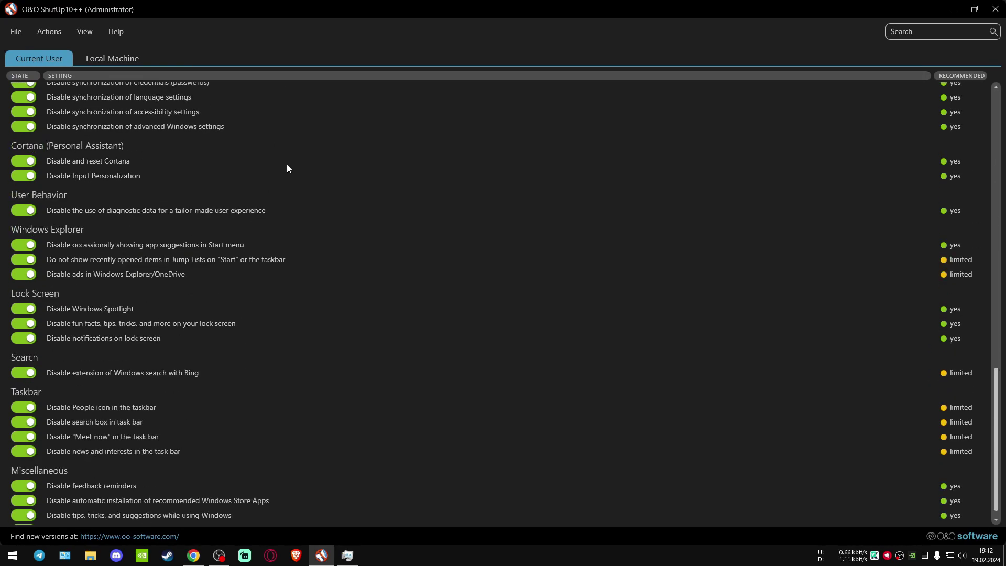
pyautogui.click(111, 58)
pyautogui.scroll(-5, 187, 142)
pyautogui.scroll(-5, 191, 144)
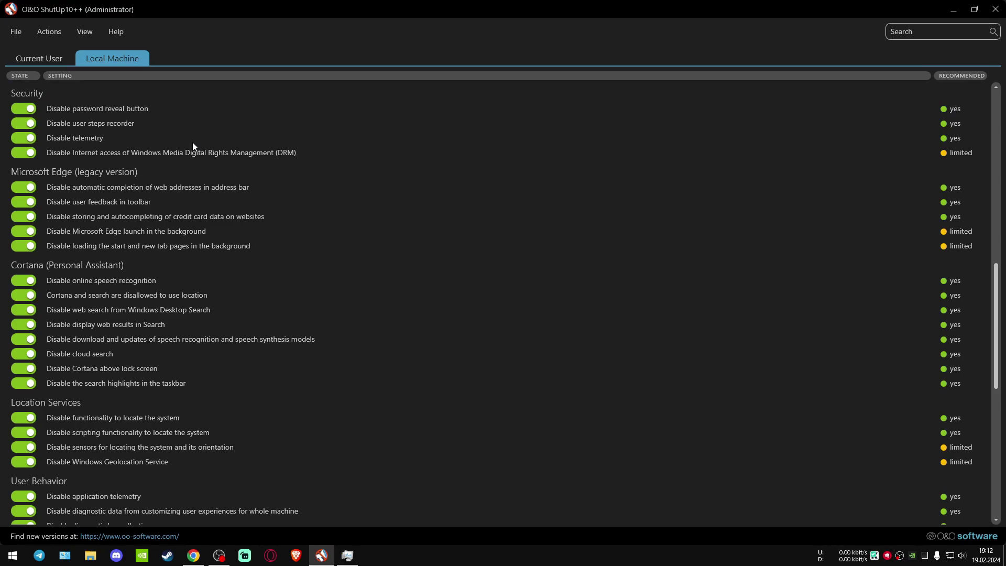
pyautogui.scroll(-10, 197, 142)
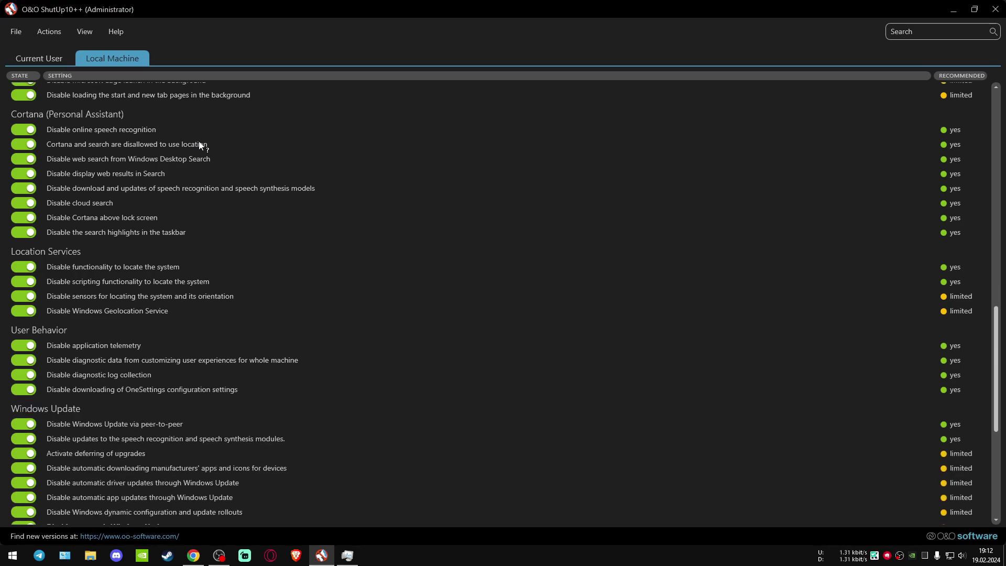
pyautogui.scroll(5, 201, 139)
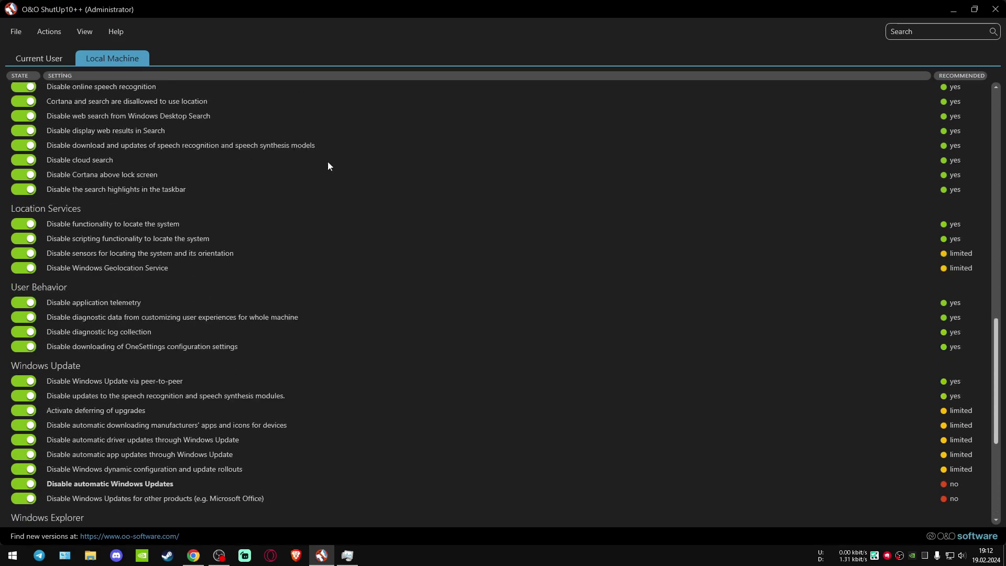
pyautogui.moveTo(996, 343); pyautogui.dragTo(983, 103)
pyautogui.click(46, 63)
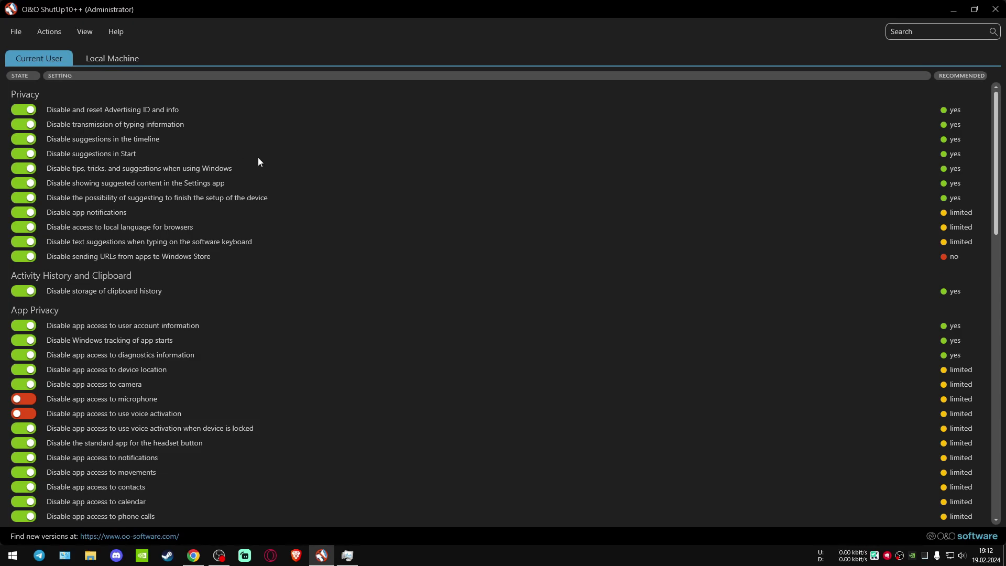
pyautogui.scroll(-8, 337, 183)
pyautogui.scroll(-7, 337, 189)
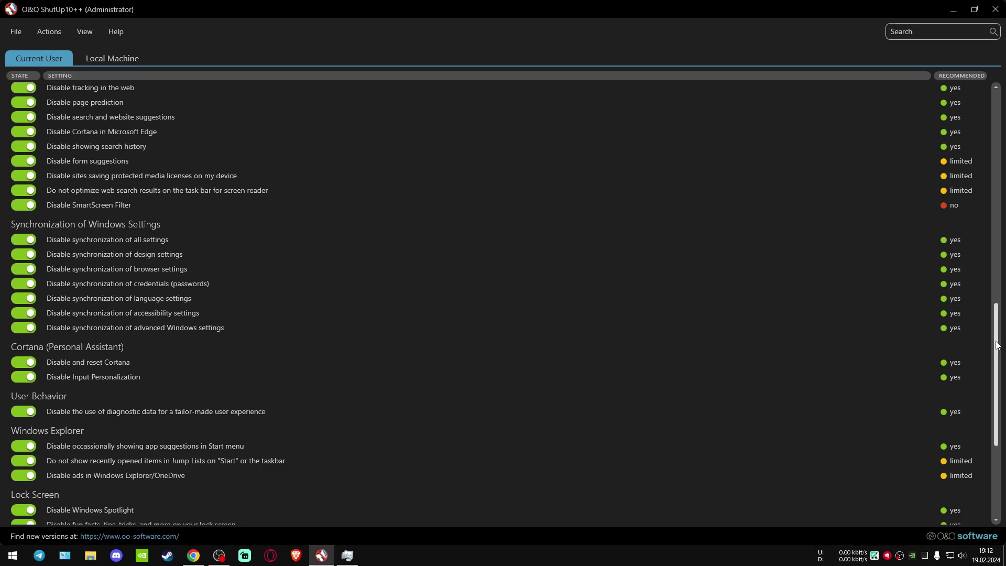
# Step: Examine the bulk options for creating a system restoration point and applying recommended or somewhat recommended settings, plus the current-user list through Miscellaneous
pyautogui.moveTo(999, 347); pyautogui.dragTo(988, 124)
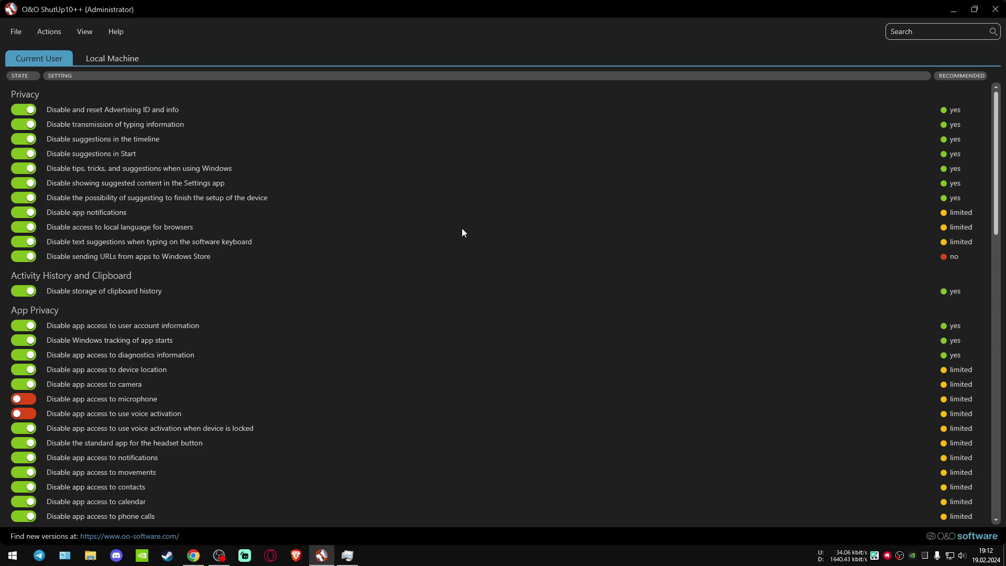
pyautogui.click(55, 33)
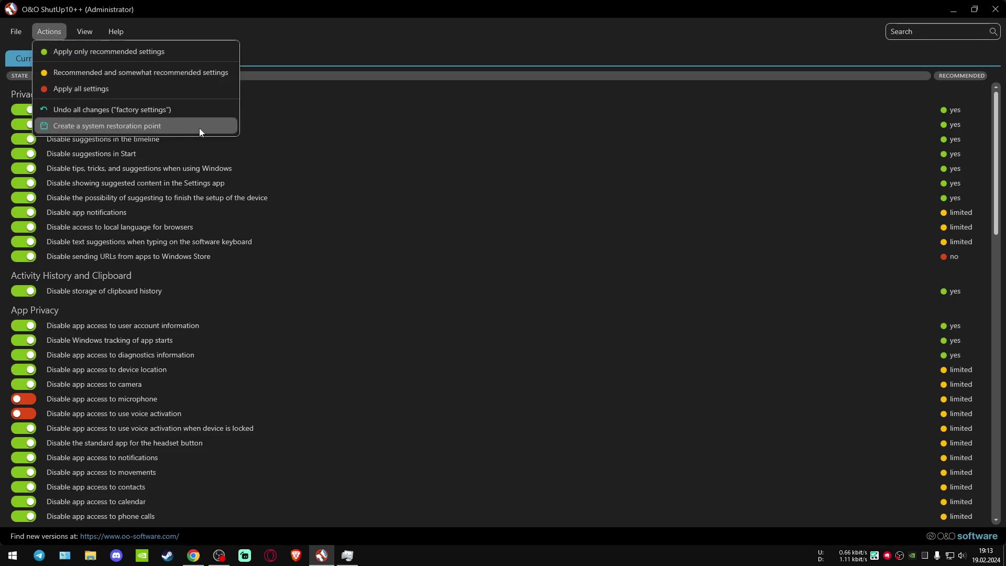
pyautogui.click(349, 45)
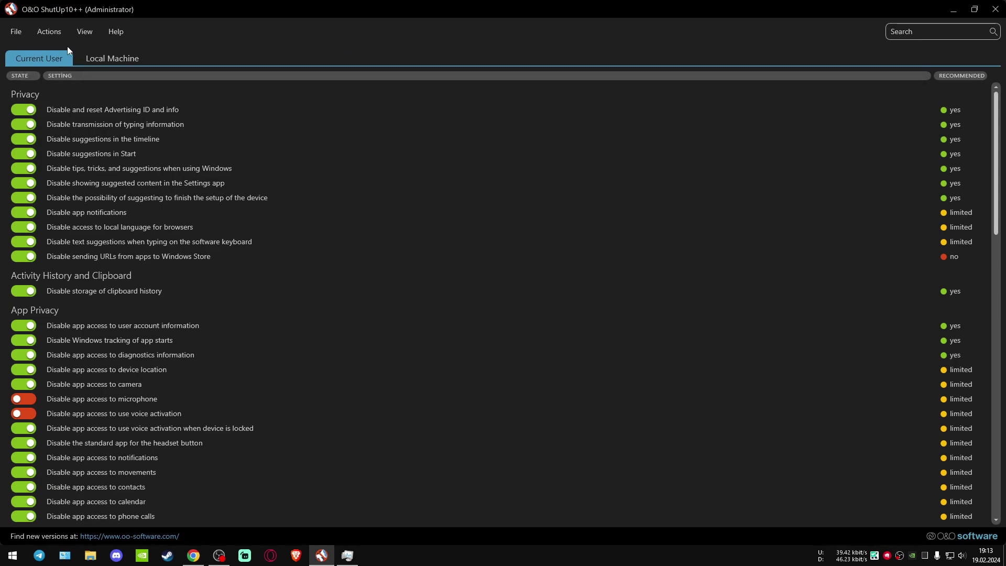
pyautogui.click(50, 31)
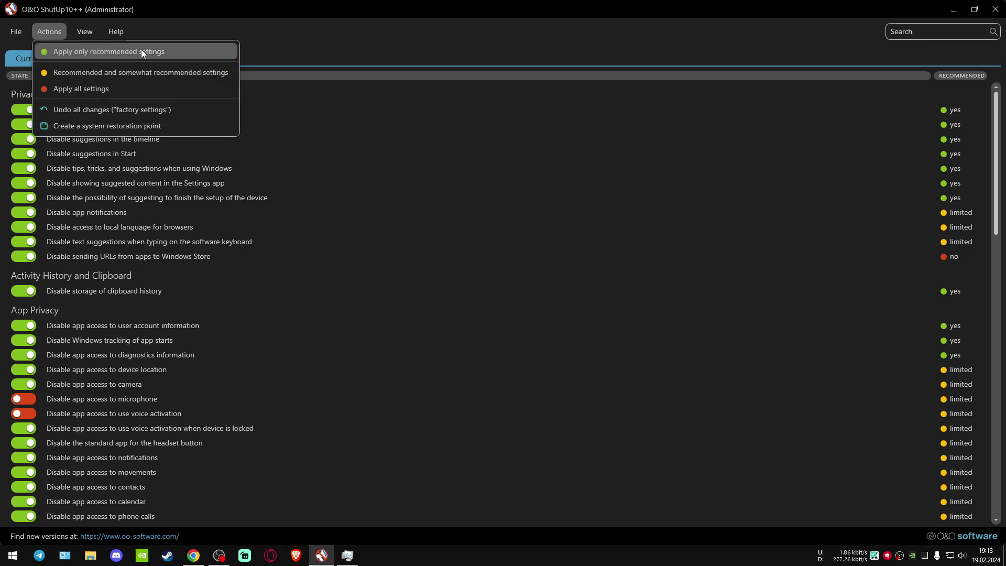
pyautogui.click(311, 36)
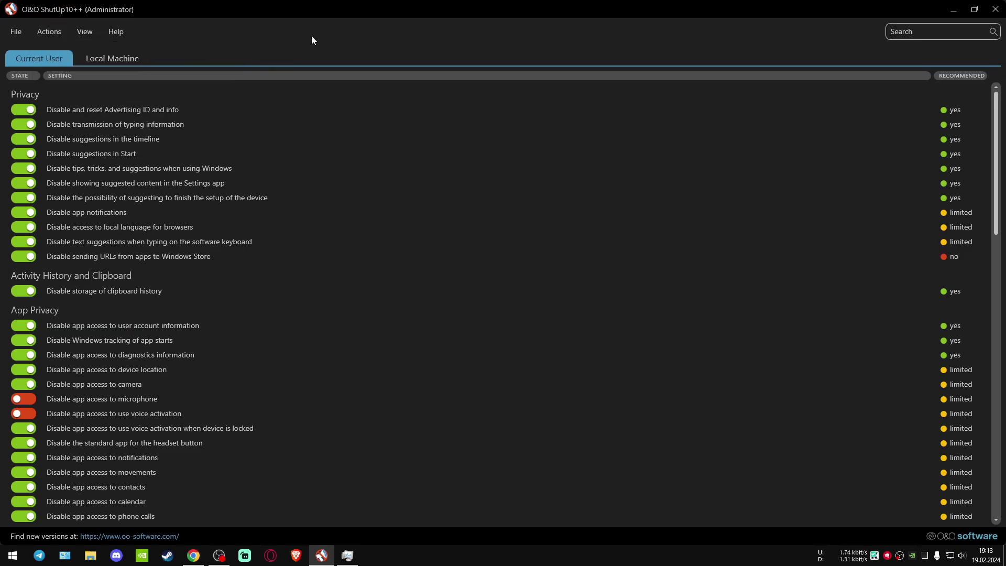
pyautogui.click(61, 30)
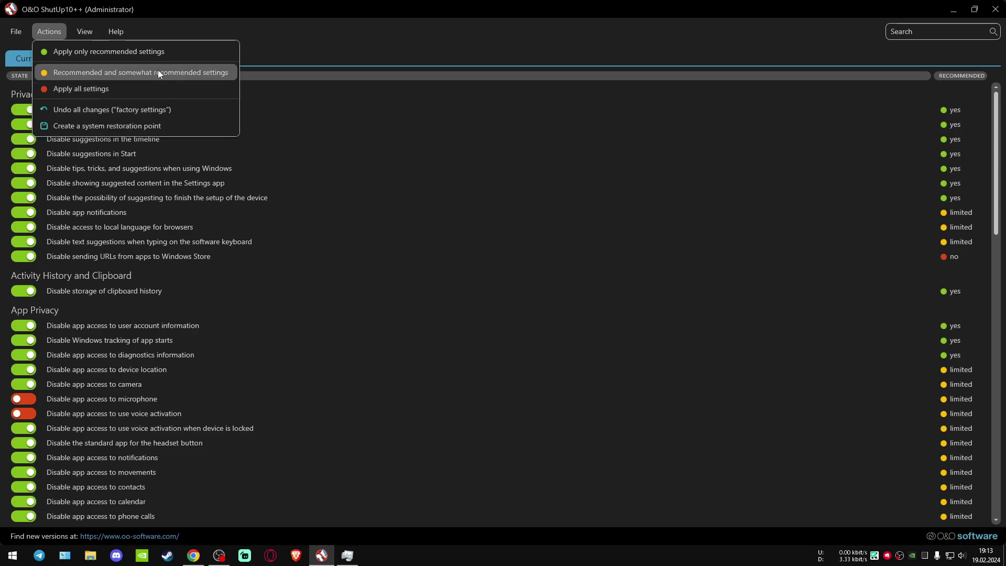
pyautogui.click(375, 36)
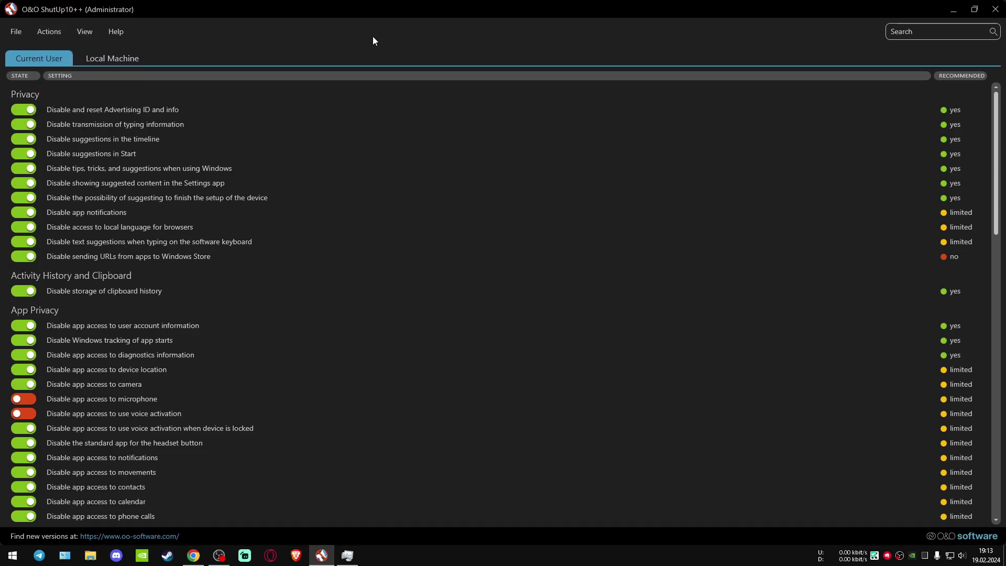
pyautogui.moveTo(996, 141); pyautogui.dragTo(996, 424)
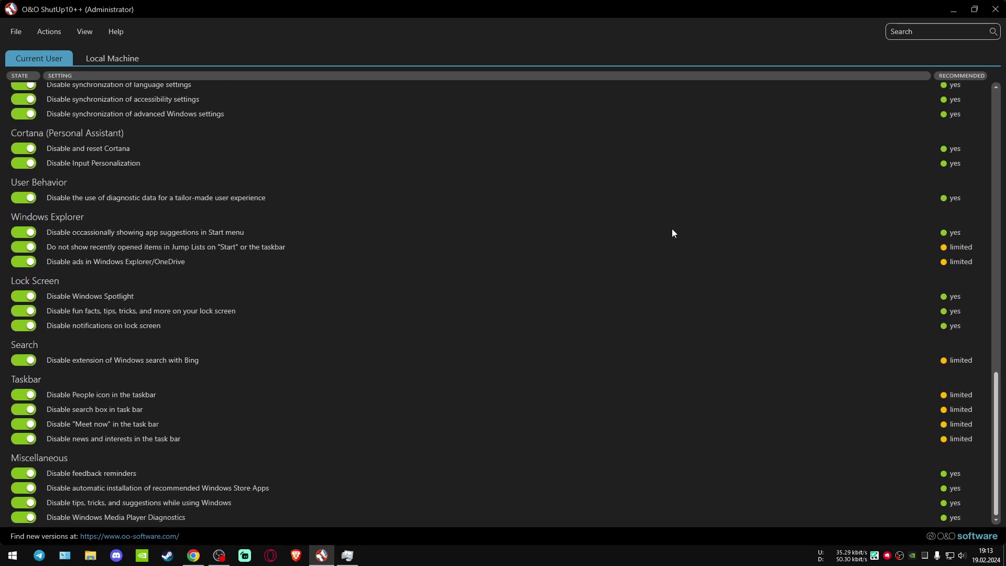